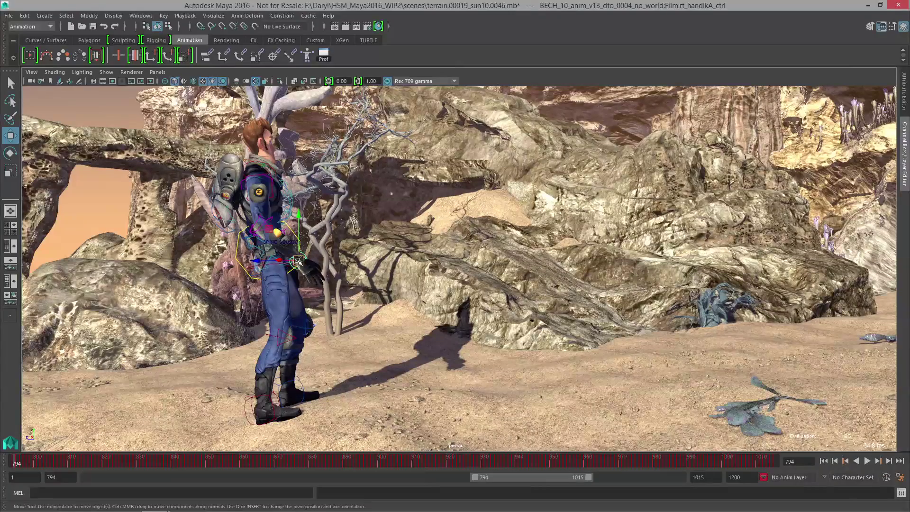
# Drag the character's hand IK control so the arm follows into a new position.
pyautogui.moveTo(298, 260); pyautogui.dragTo(313, 303)
# Finish posing the arm, browse the sven_topNode hierarchy in the Outliner, then close it and deselect.
pyautogui.keyDown('alt'); pyautogui.moveTo(331, 256); pyautogui.dragTo(414, 241, button='right'); pyautogui.keyUp('alt')
pyautogui.press('space')
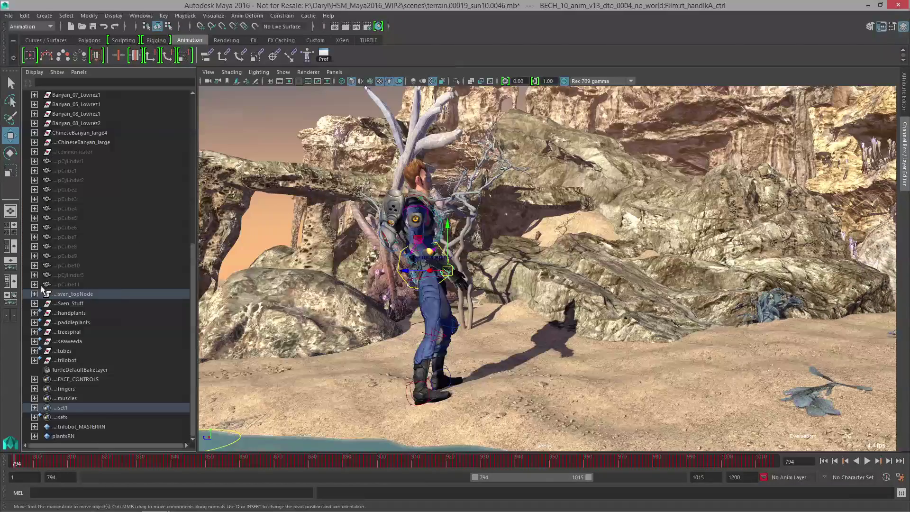
pyautogui.keyDown('shift'); pyautogui.click(34, 294); pyautogui.keyUp('shift')
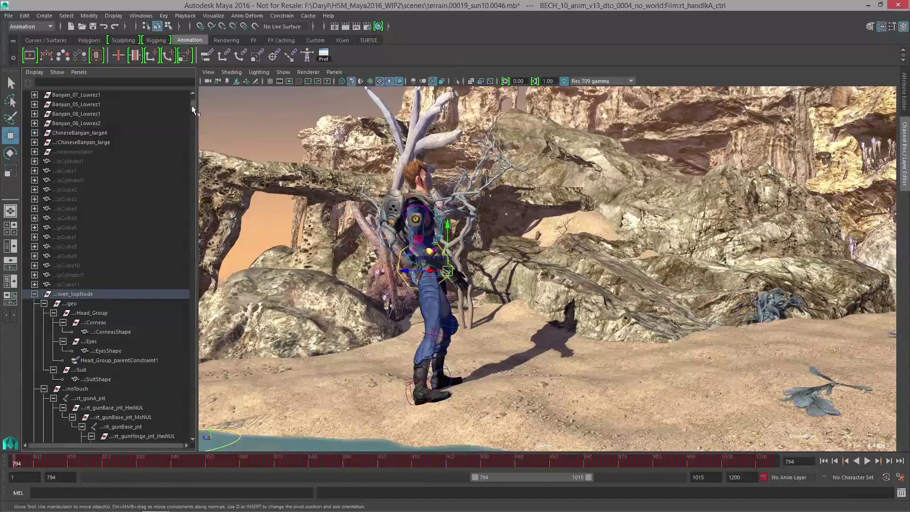
pyautogui.moveTo(191, 105)
pyautogui.mouseDown()
pyautogui.moveTo(195, 138)
pyautogui.moveTo(197, 105)
pyautogui.mouseUp()
pyautogui.click(34, 293)
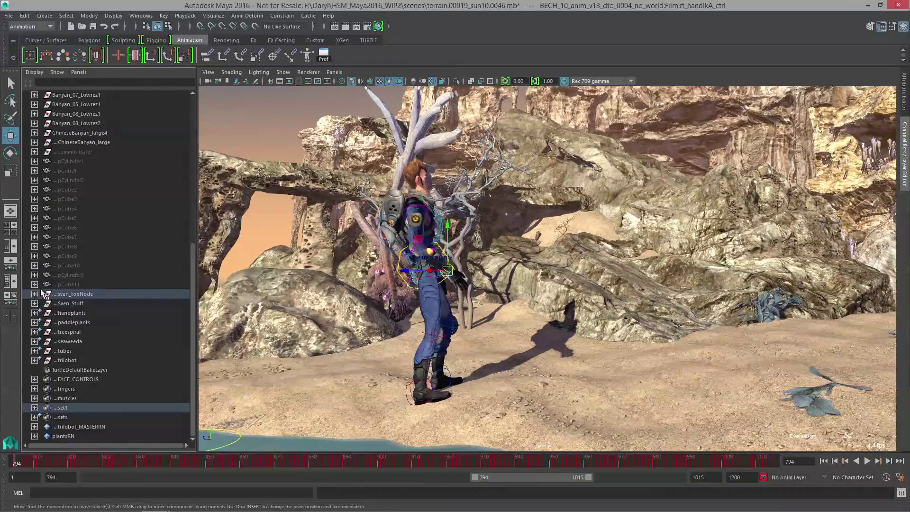
pyautogui.click(558, 238)
# Orbit down onto the scene, play the animation to frame 833, then return to frame 794.
pyautogui.press('space')
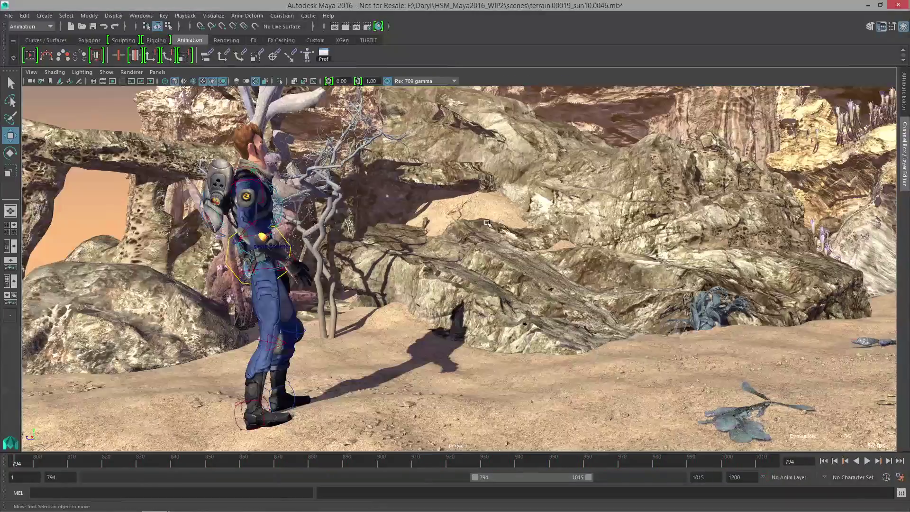
pyautogui.keyDown('alt'); pyautogui.moveTo(487, 223); pyautogui.dragTo(604, 364); pyautogui.keyUp('alt')
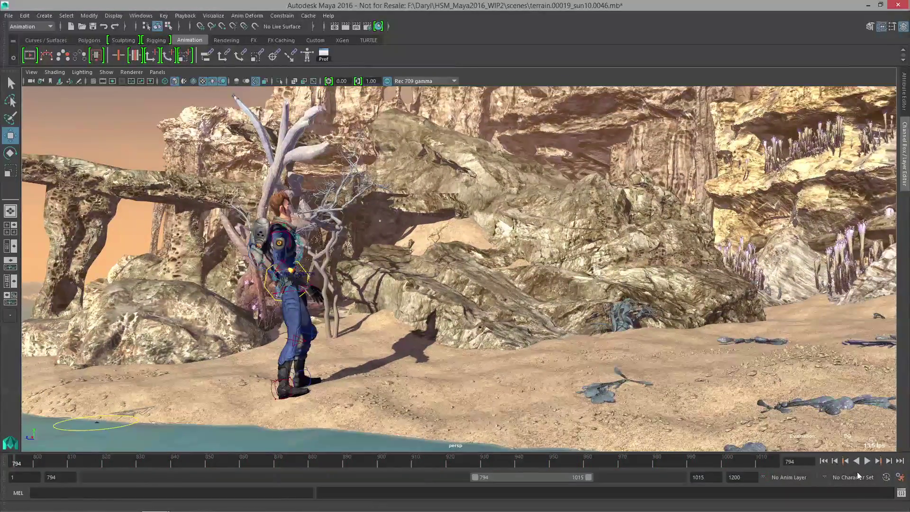
pyautogui.click(866, 464)
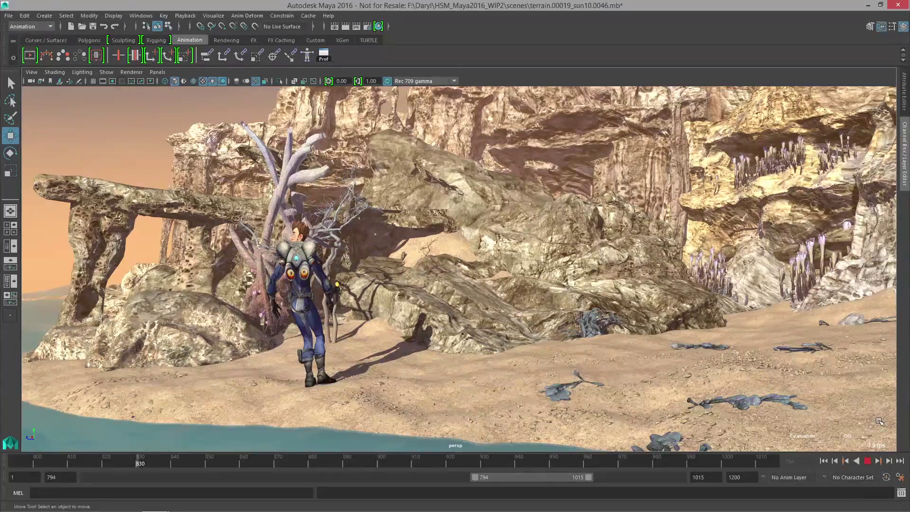
pyautogui.click(867, 460)
pyautogui.click(823, 460)
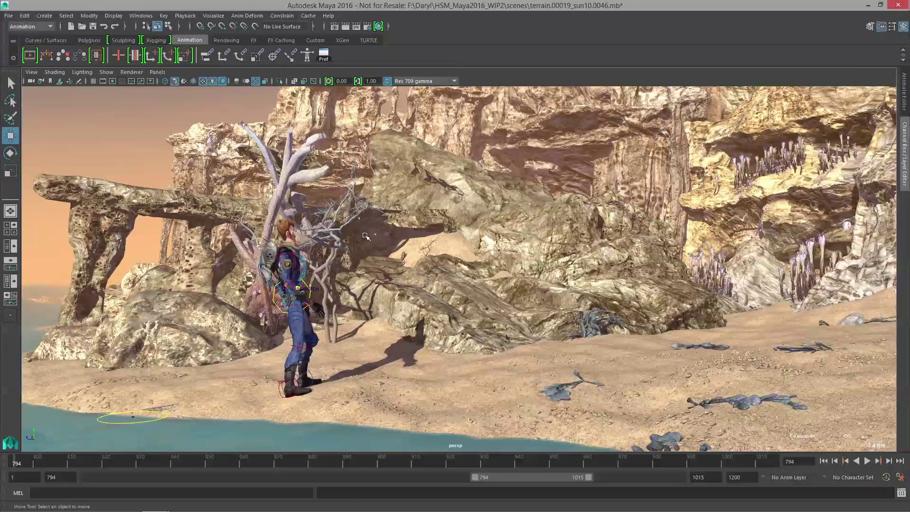
pyautogui.click(140, 16)
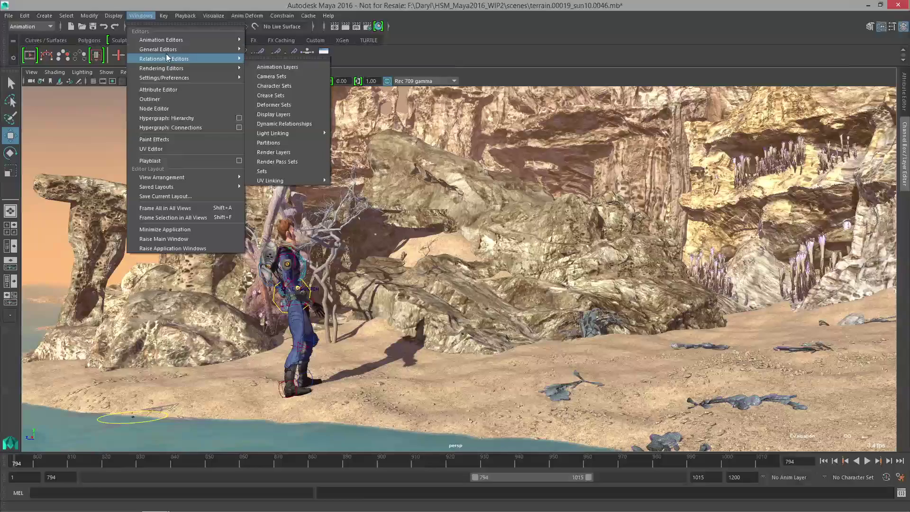
# Open the Profiler from General Editors and start recording evaluation events during playback.
pyautogui.moveTo(189, 49)
pyautogui.click(282, 163)
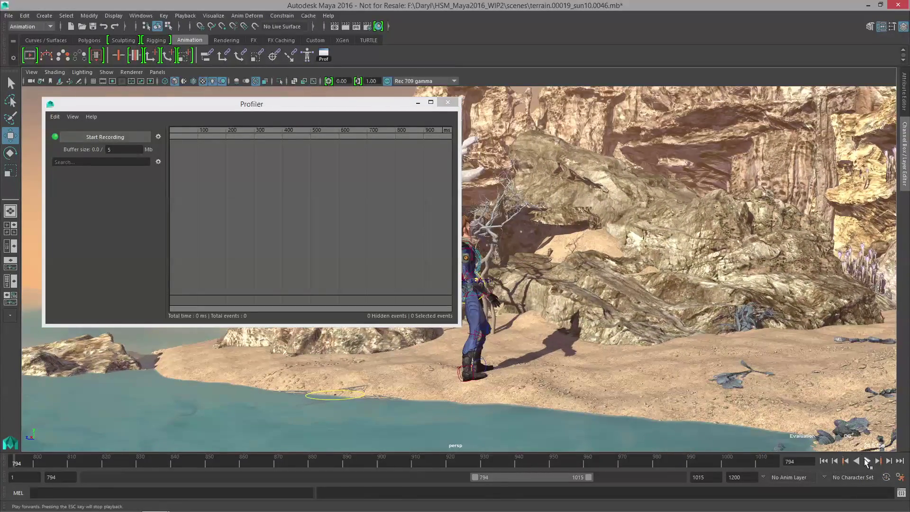
pyautogui.click(97, 137)
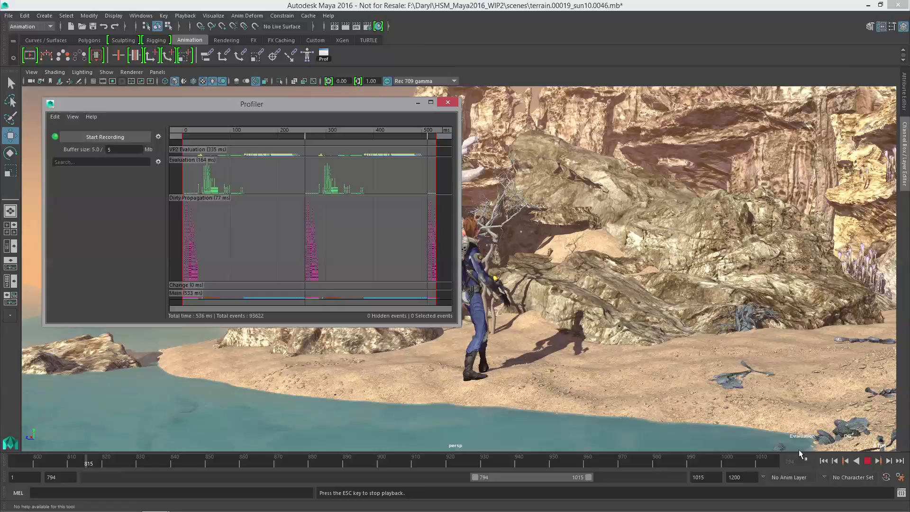
# Stop playback at frame 820 and zoom the Profiler graph onto the evaluation spikes.
pyautogui.click(868, 461)
pyautogui.scroll(3, 300, 272)
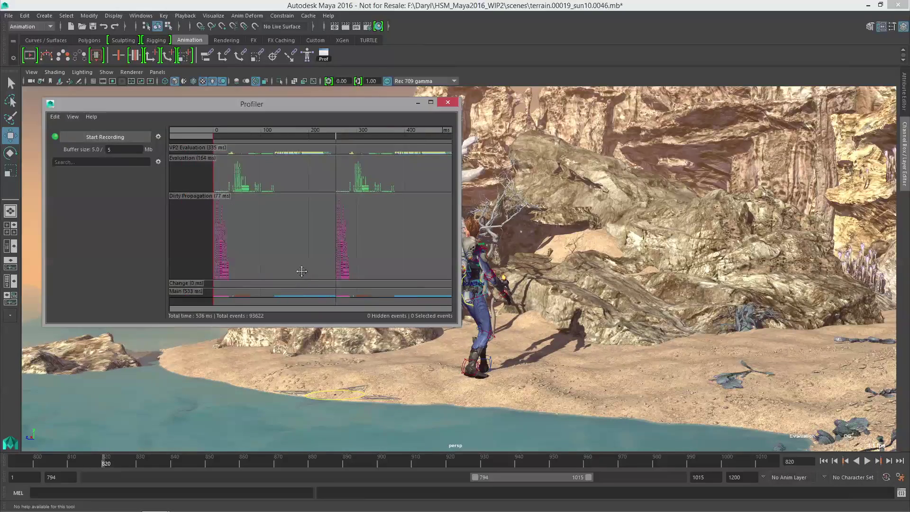
pyautogui.scroll(2, 301, 249)
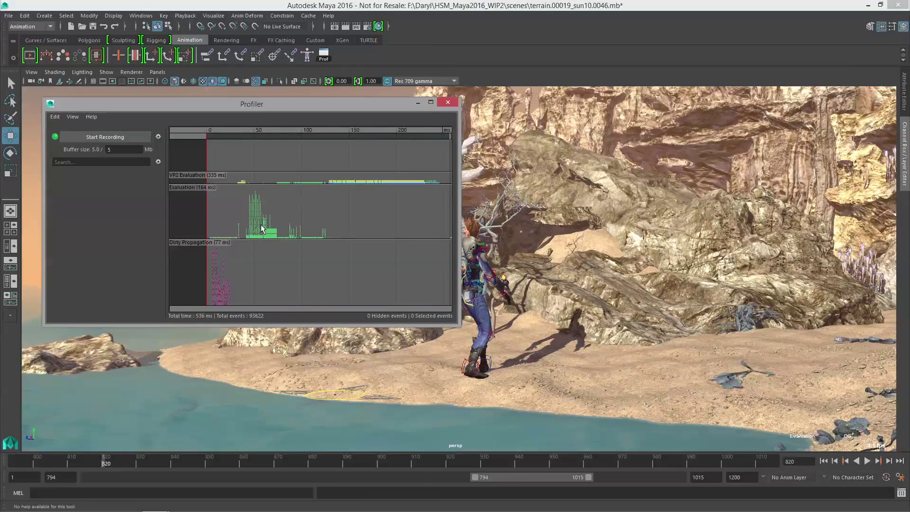
pyautogui.moveTo(261, 230); pyautogui.dragTo(284, 209, button='middle')
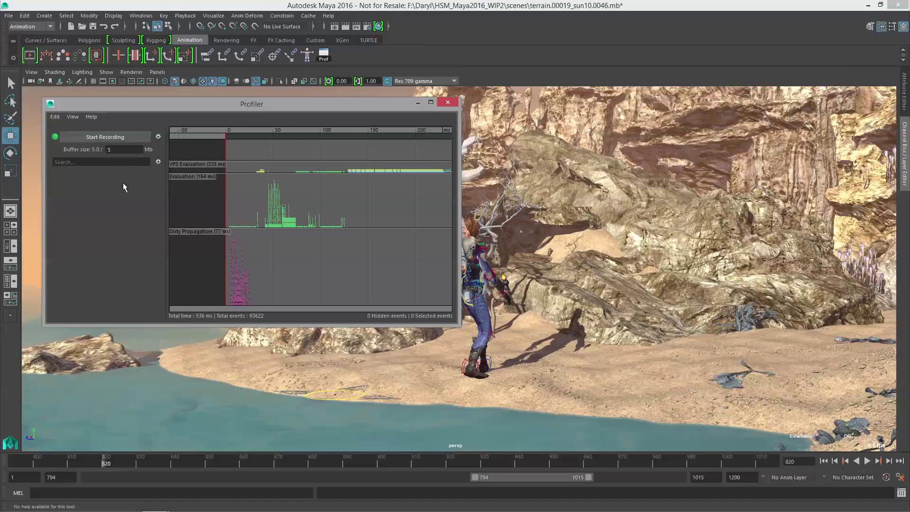
# Show the profile in Thread View zoomed on the busy thread, and open the playback preferences.
pyautogui.click(85, 153)
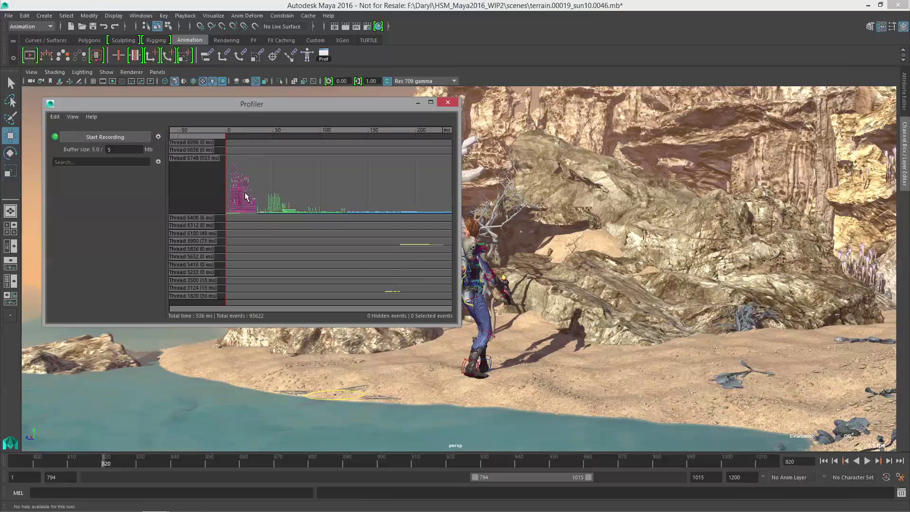
pyautogui.scroll(1, 253, 217)
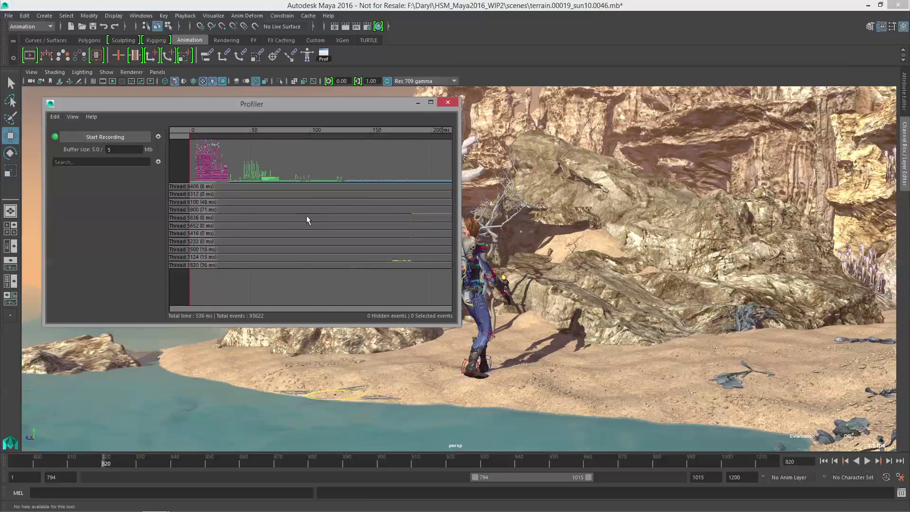
pyautogui.scroll(1, 379, 221)
pyautogui.moveTo(443, 223); pyautogui.dragTo(331, 234, button='middle')
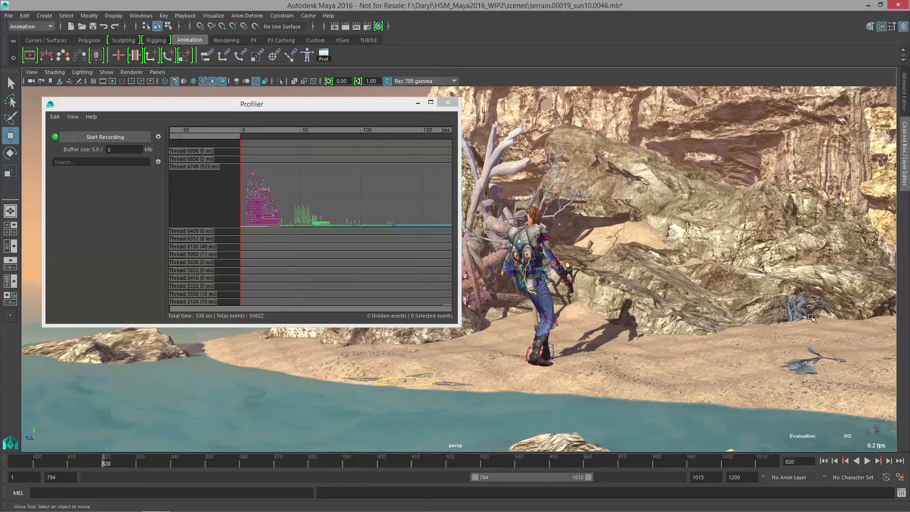
pyautogui.click(899, 472)
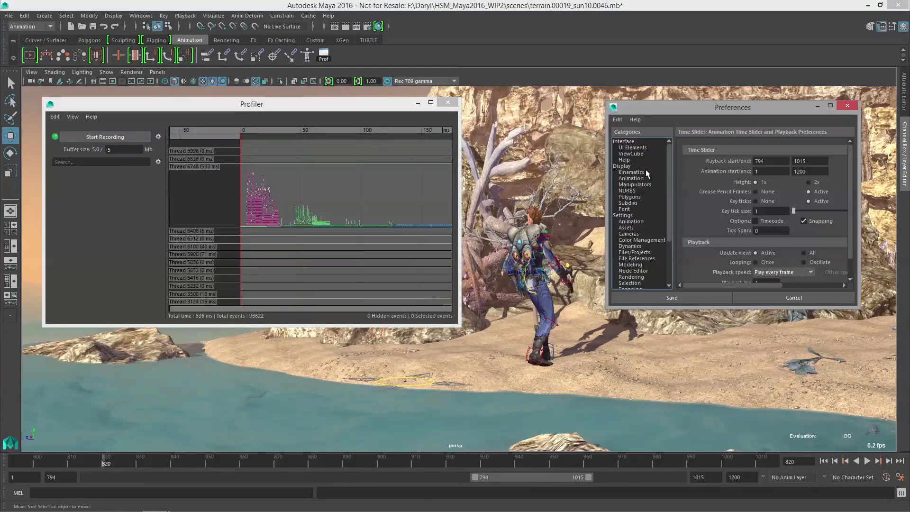
# Set the evaluation mode to Parallel, save and close Preferences, then deselect the rig controls.
pyautogui.click(622, 216)
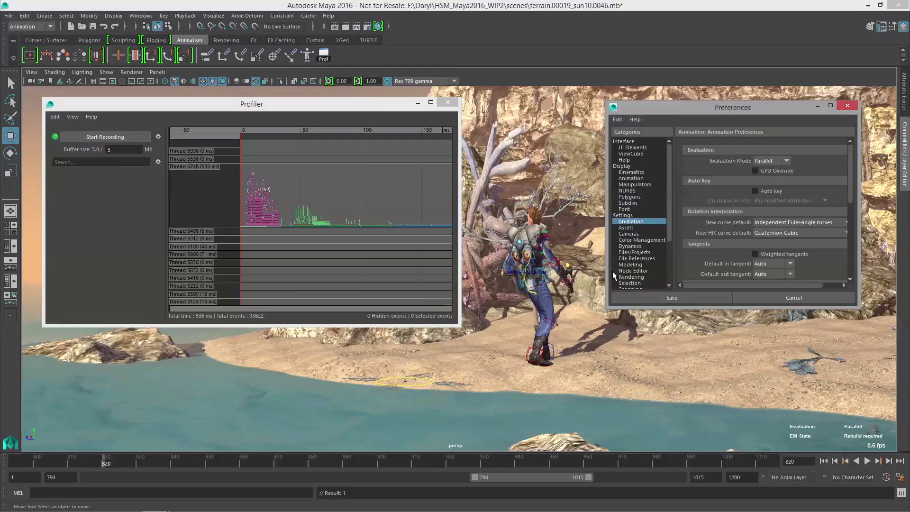
pyautogui.click(826, 462)
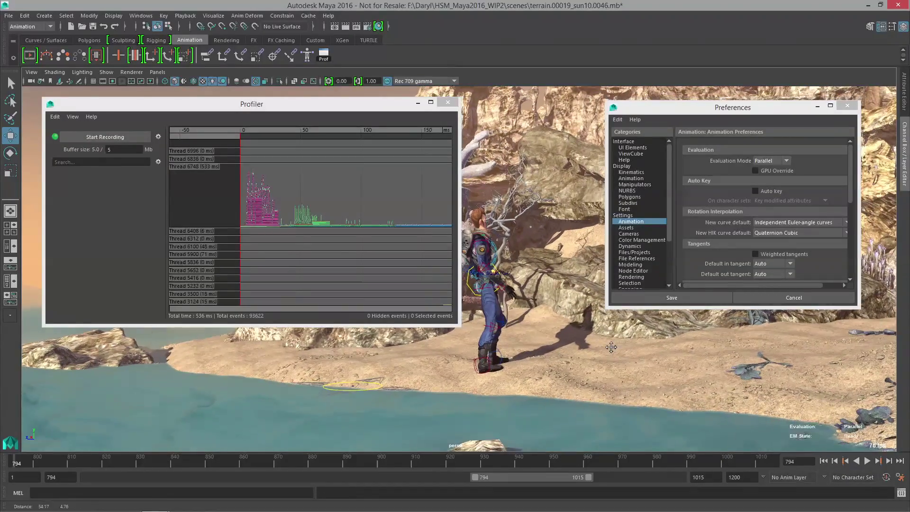
pyautogui.click(847, 106)
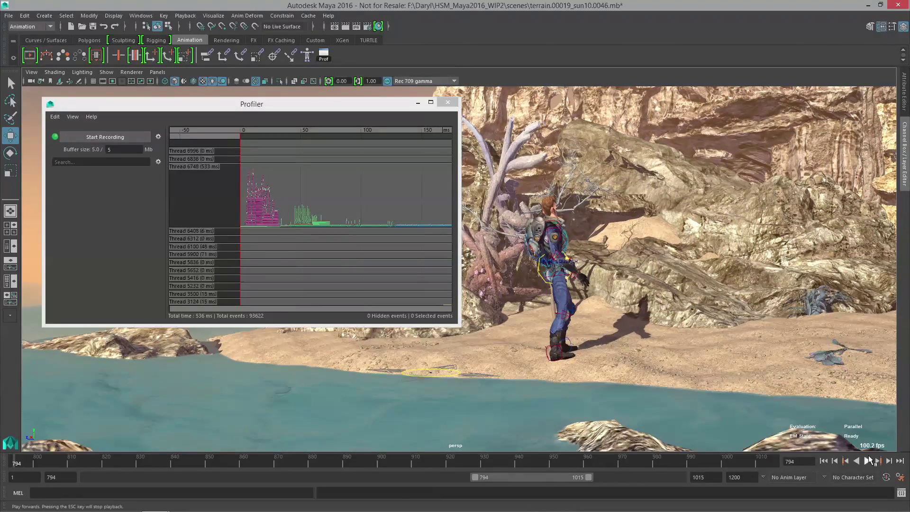
pyautogui.click(660, 373)
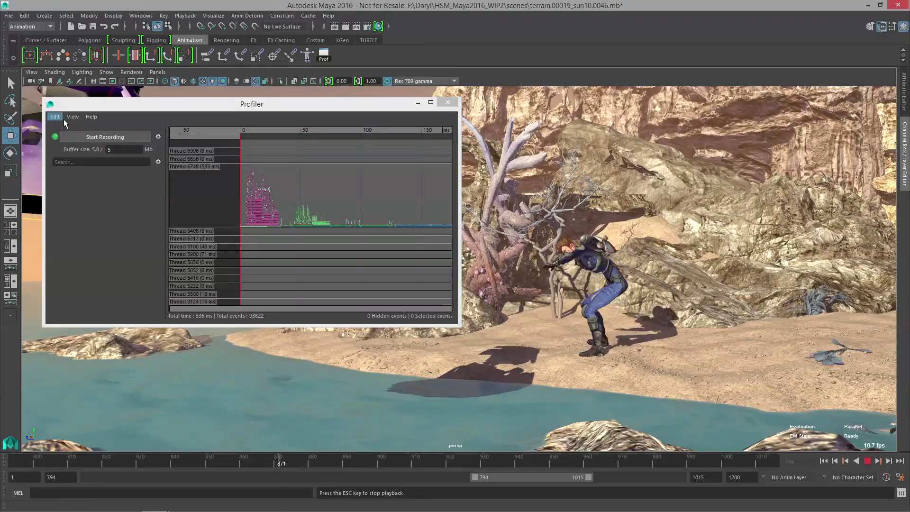
# Switch the Profiler to Category View and zoom the graph into the first 100 ms.
pyautogui.click(72, 117)
pyautogui.click(101, 133)
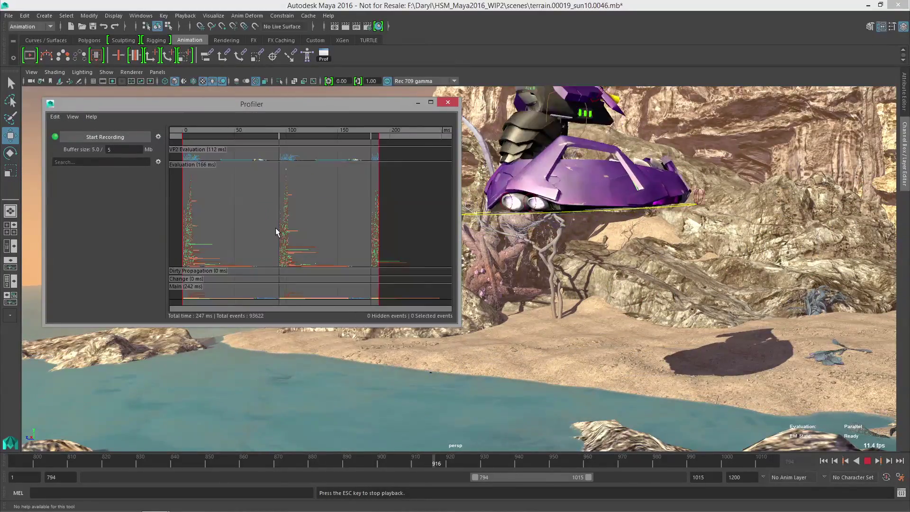
pyautogui.keyDown('alt'); pyautogui.moveTo(262, 197); pyautogui.dragTo(376, 219, button='right'); pyautogui.keyUp('alt')
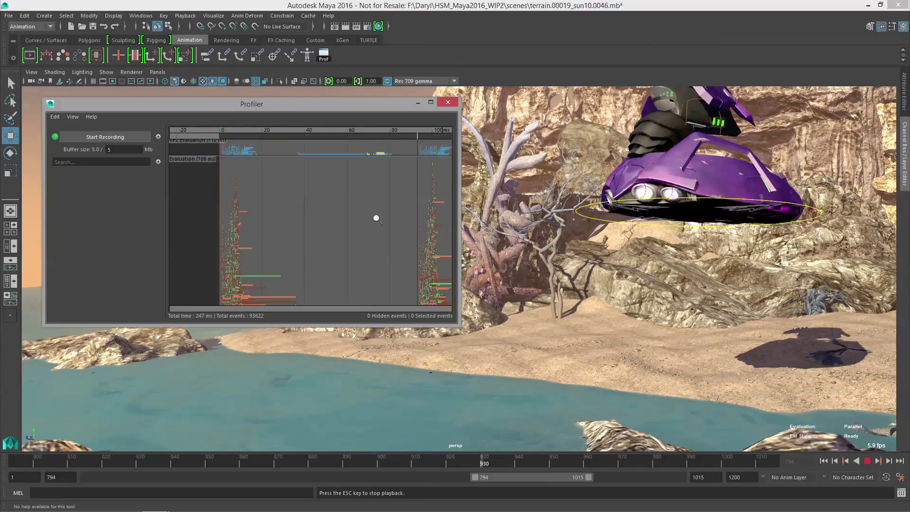
pyautogui.keyDown('alt'); pyautogui.moveTo(376, 218); pyautogui.dragTo(413, 157, button='middle'); pyautogui.keyUp('alt')
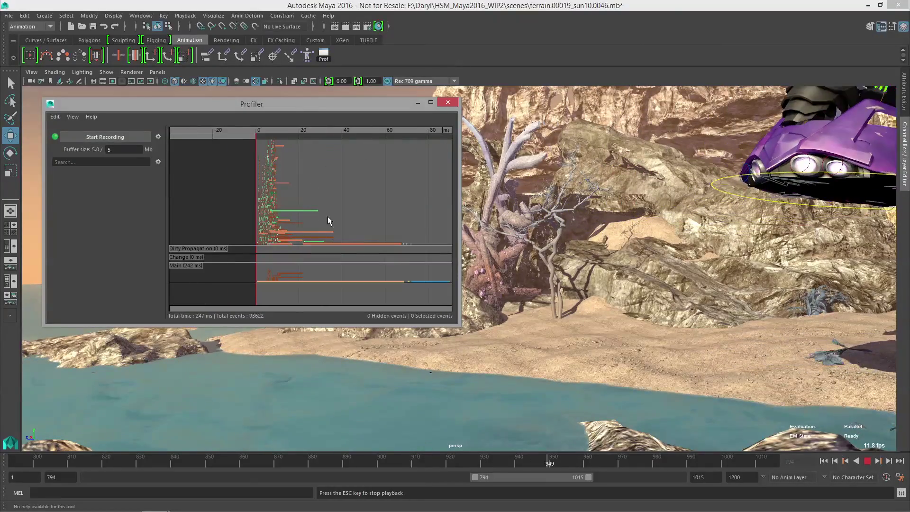
pyautogui.keyDown('alt'); pyautogui.moveTo(331, 229); pyautogui.dragTo(326, 219, button='middle'); pyautogui.keyUp('alt')
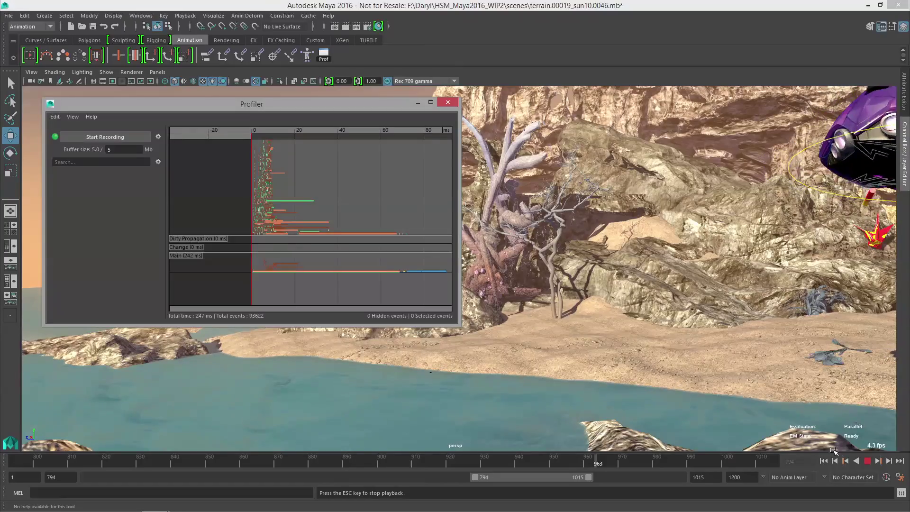
# Stop playback, zoom into the 12–42 ms bars, and select the slow SuitShape mesh event.
pyautogui.press('Escape')
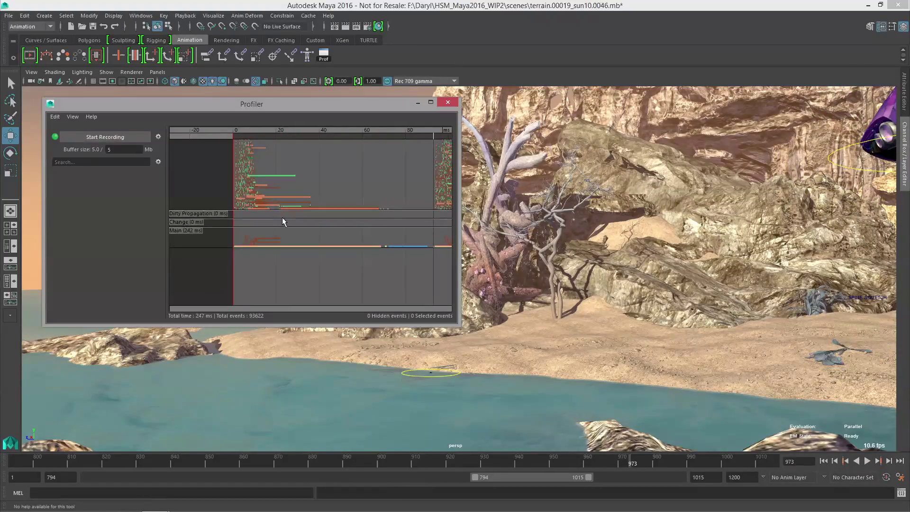
pyautogui.keyDown('alt'); pyautogui.moveTo(308, 225); pyautogui.dragTo(328, 227, button='right'); pyautogui.keyUp('alt')
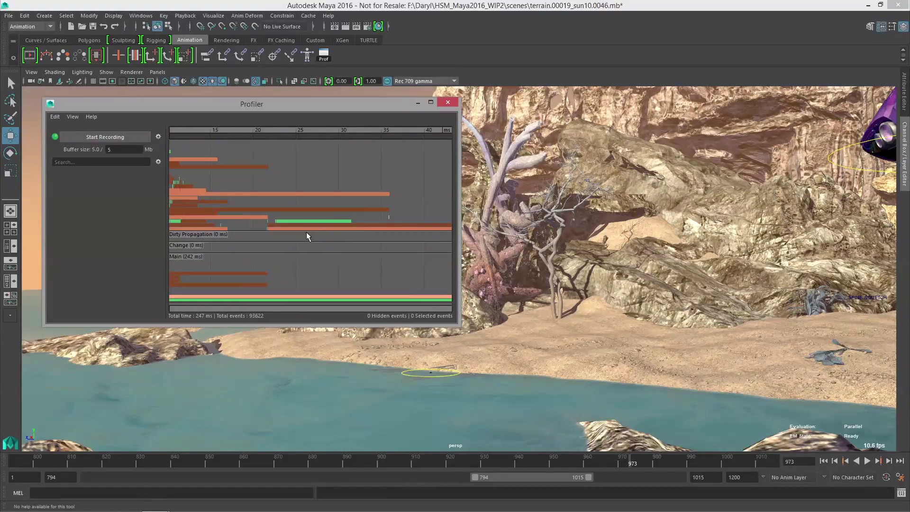
pyautogui.click(306, 229)
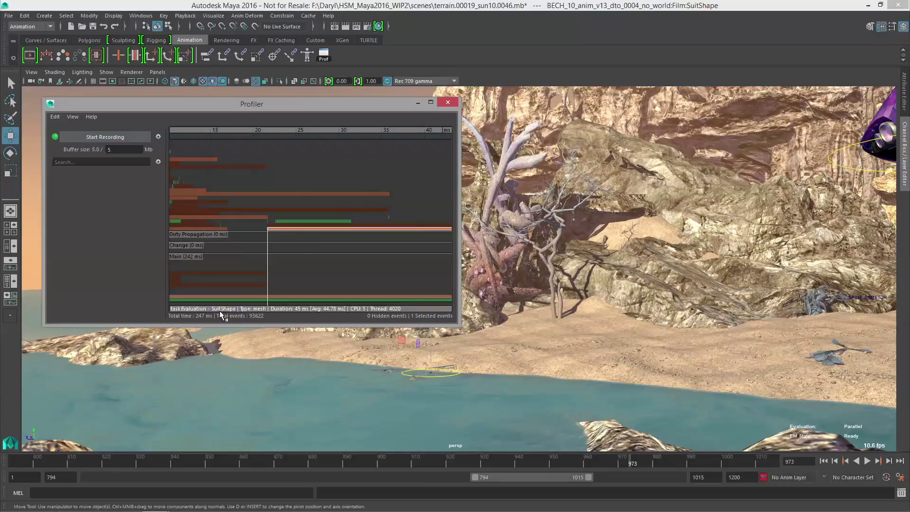
# Move the camera across the scene and show the Animation preferences with Parallel evaluation mode.
pyautogui.keyDown('alt'); pyautogui.moveTo(663, 265); pyautogui.dragTo(719, 295, button='middle'); pyautogui.keyUp('alt')
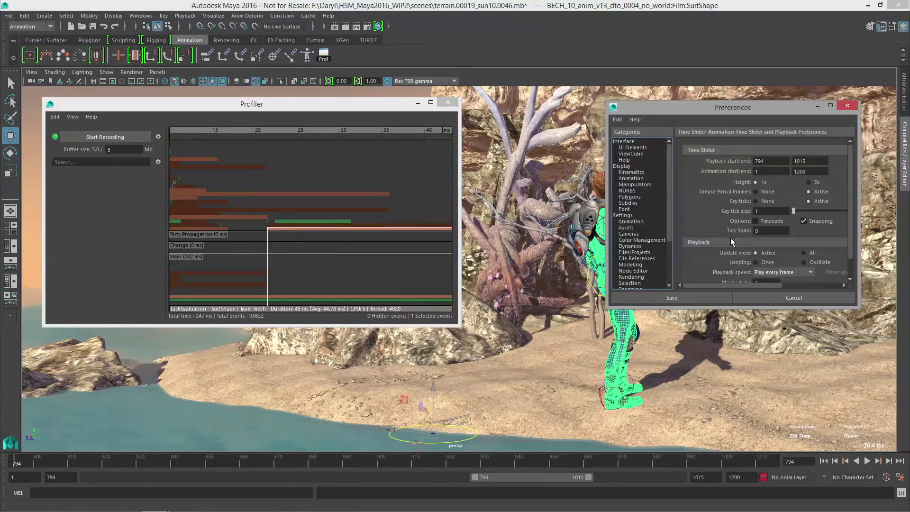
pyautogui.click(631, 221)
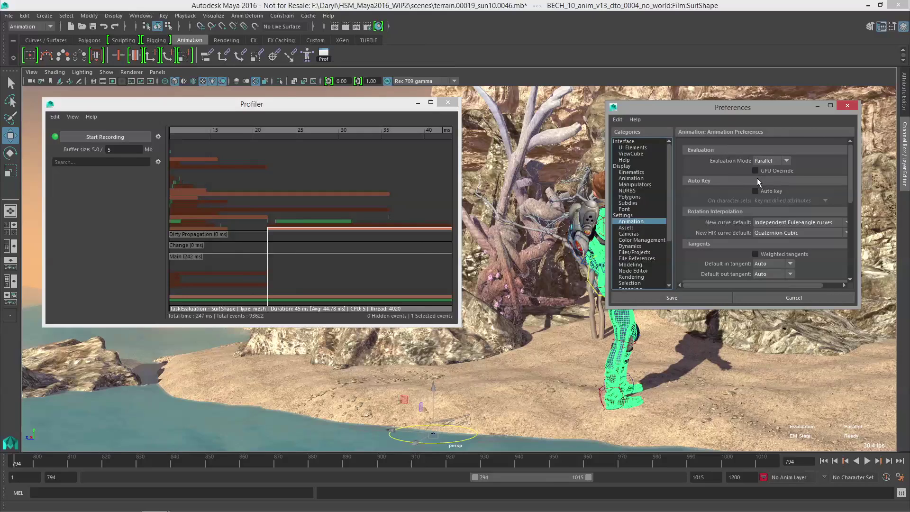
# Enable GPU Override and save, then deselect the suit and tumble closer to the character.
pyautogui.click(755, 171)
pyautogui.click(848, 110)
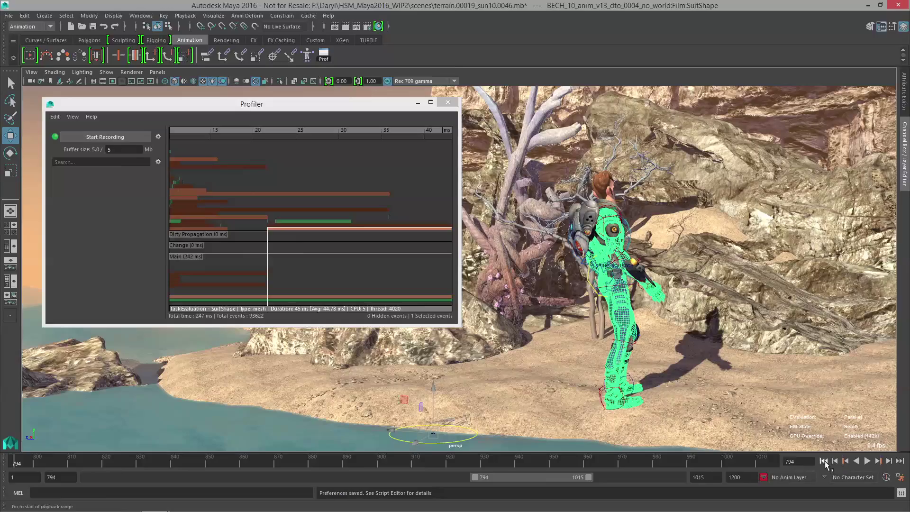
pyautogui.keyDown('alt'); pyautogui.moveTo(603, 249); pyautogui.dragTo(641, 284); pyautogui.keyUp('alt')
pyautogui.click(684, 209)
pyautogui.scroll(1, 684, 225)
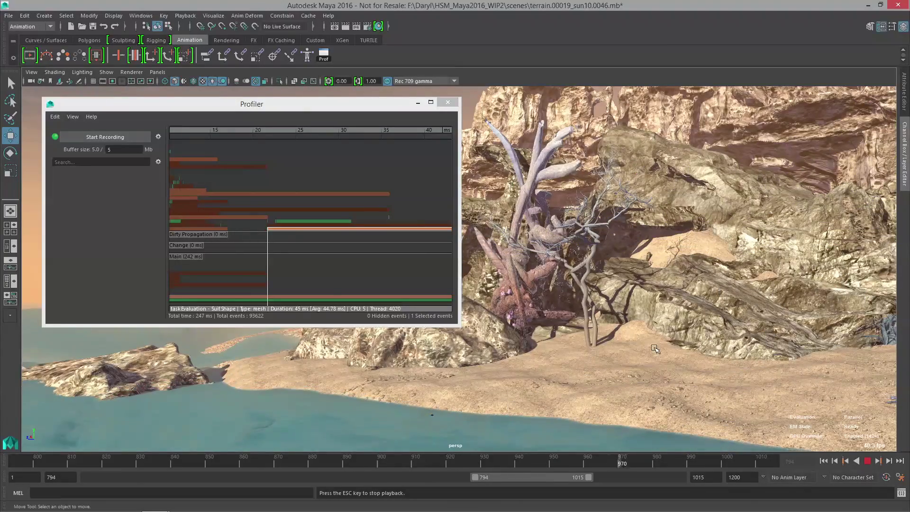
# Record a new 64 ms profile and pan the graph to start near 0 ms.
pyautogui.click(106, 137)
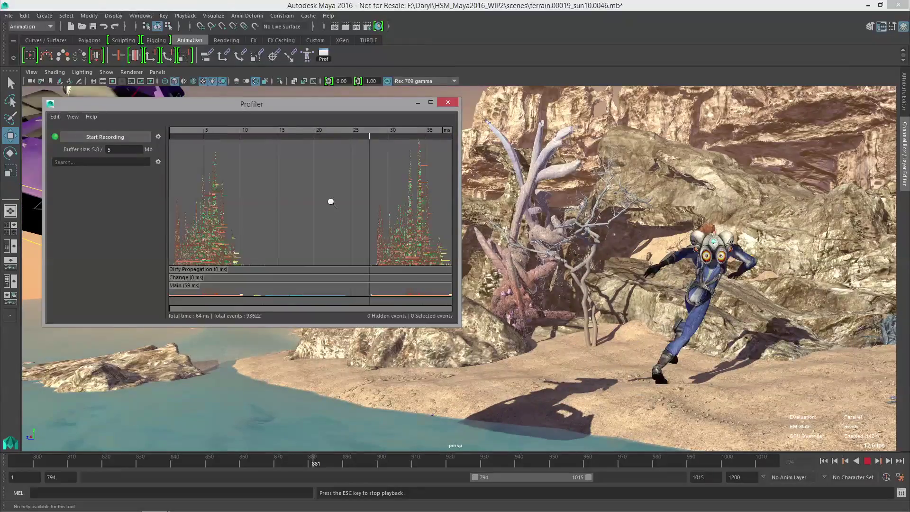
pyautogui.scroll(5, 314, 189)
pyautogui.moveTo(310, 210); pyautogui.dragTo(325, 223, button='middle')
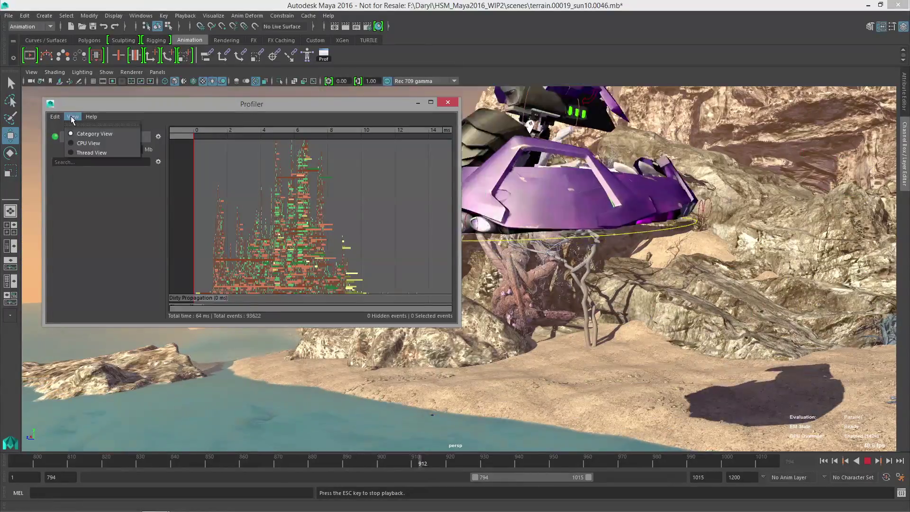
# View the profile in Thread View, scroll through all thread rows, then close the Profiler.
pyautogui.click(82, 152)
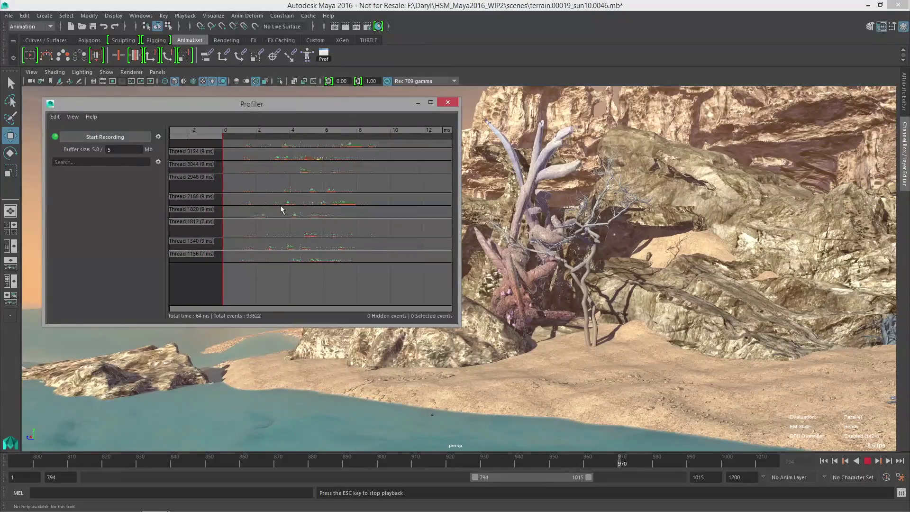
pyautogui.moveTo(300, 195); pyautogui.dragTo(303, 243, button='middle')
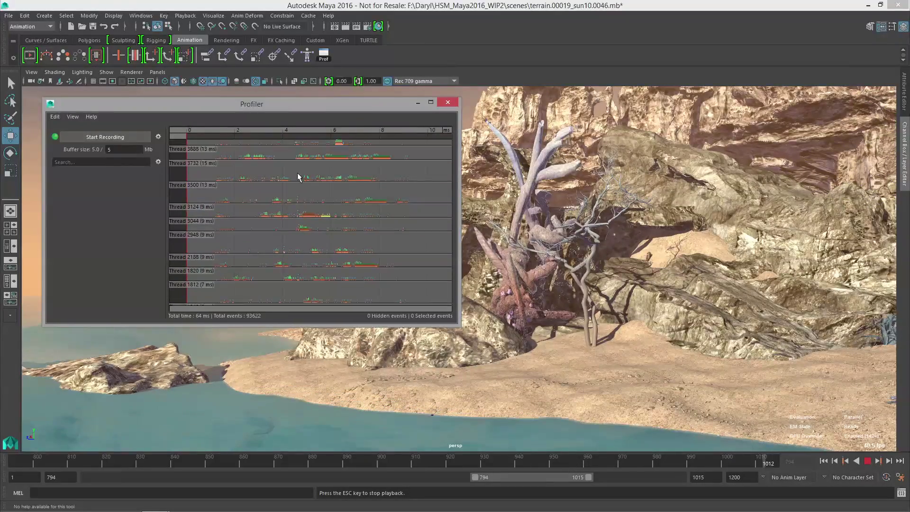
pyautogui.moveTo(299, 176); pyautogui.dragTo(292, 248, button='middle')
pyautogui.moveTo(303, 189); pyautogui.dragTo(303, 252, button='middle')
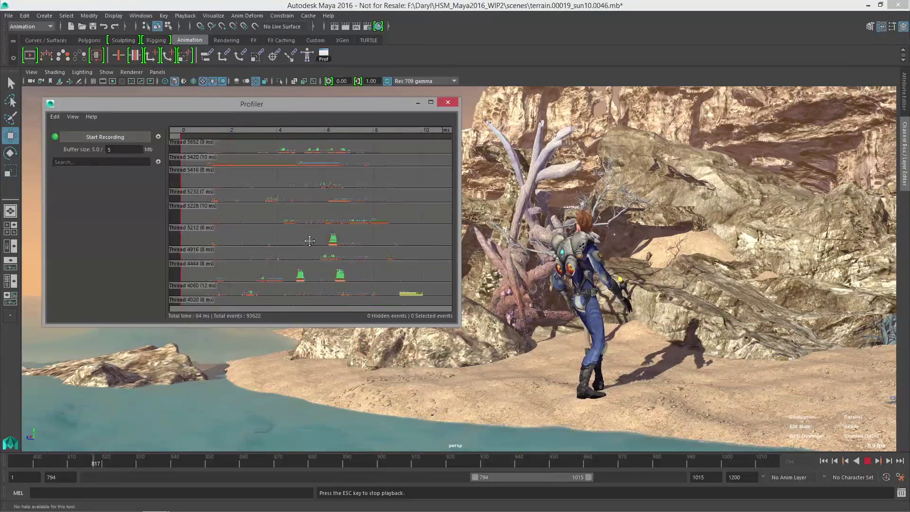
pyautogui.click(448, 102)
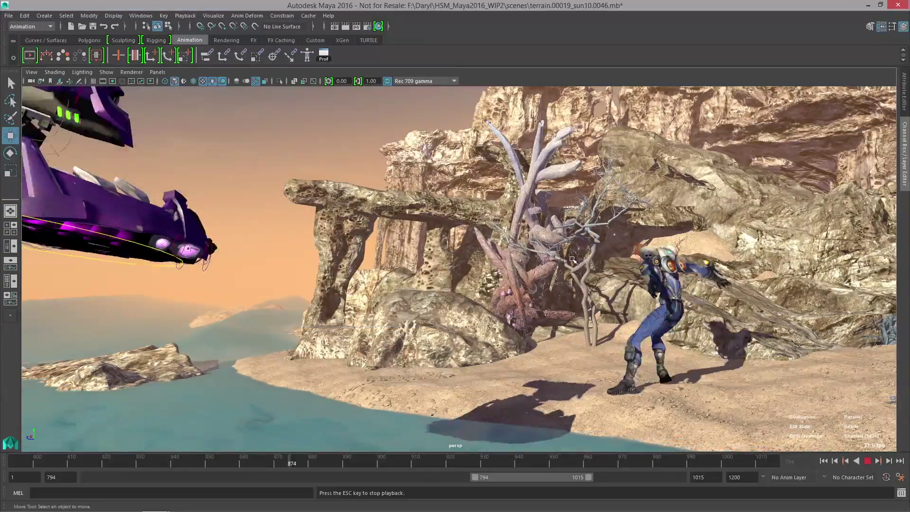